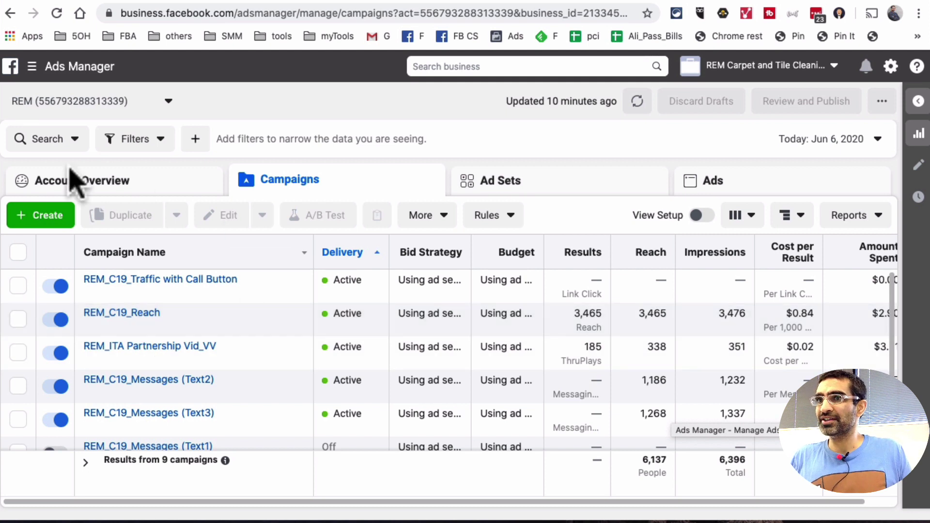
Start a new campaign and scroll down to the marketing objective grid
click(40, 216)
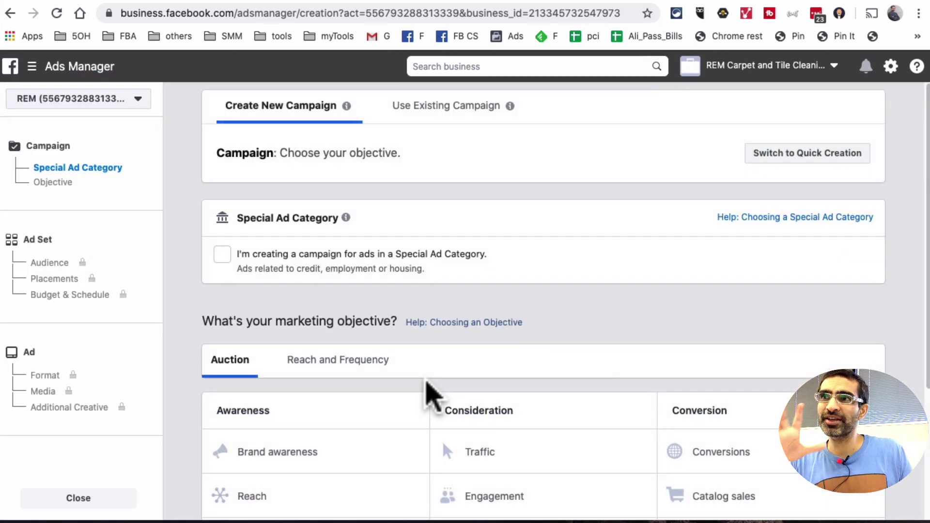
scroll(587, 363, down, 2)
scroll(589, 363, down, 2)
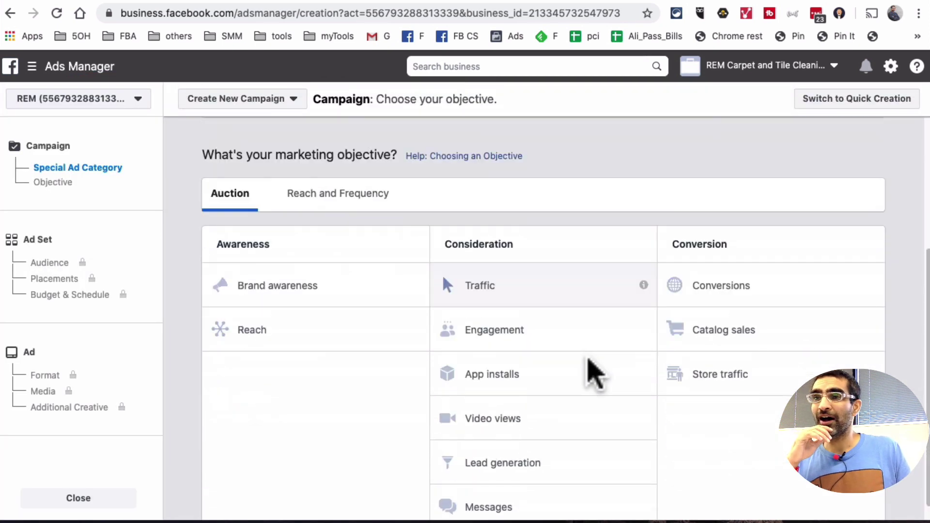
scroll(589, 363, down, 1)
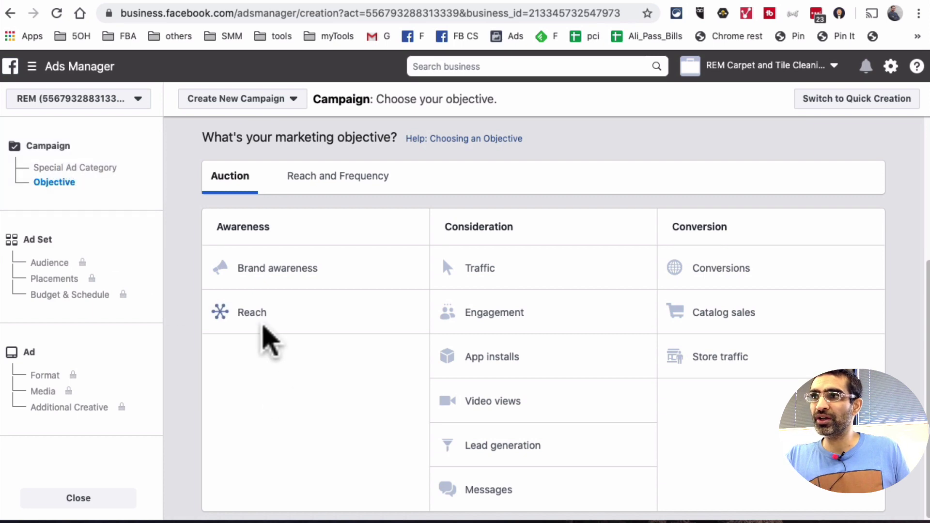
Choose the Reach objective, name the campaign 'test - call now button', and continue to the ad set
click(310, 313)
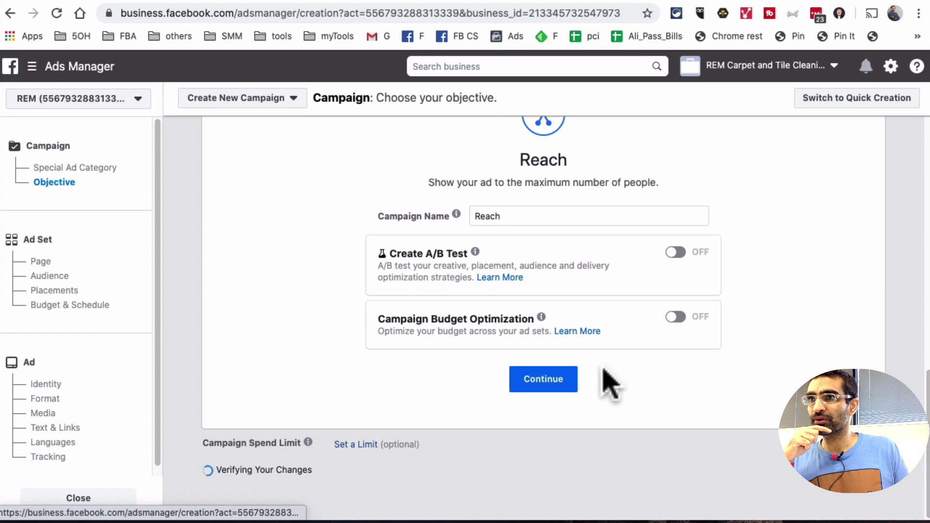
click(522, 213)
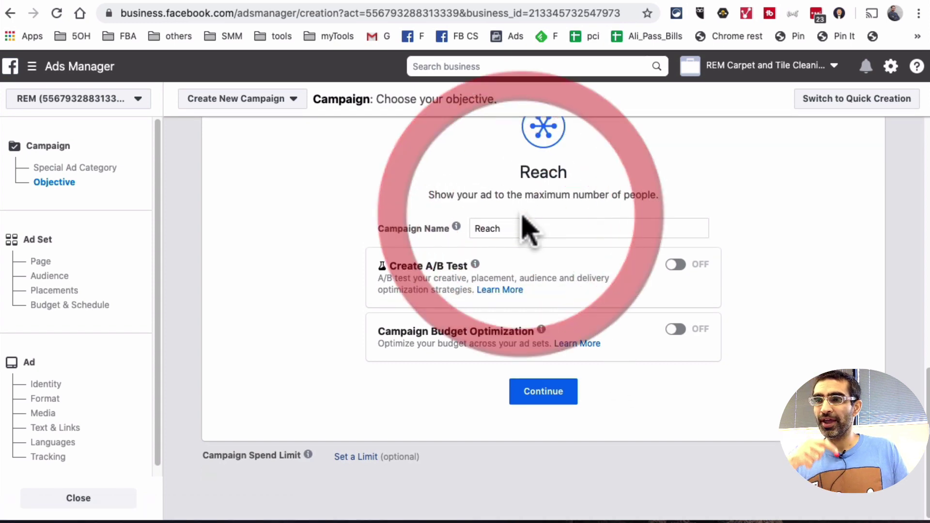
double_click(526, 223)
text(test - call now button)
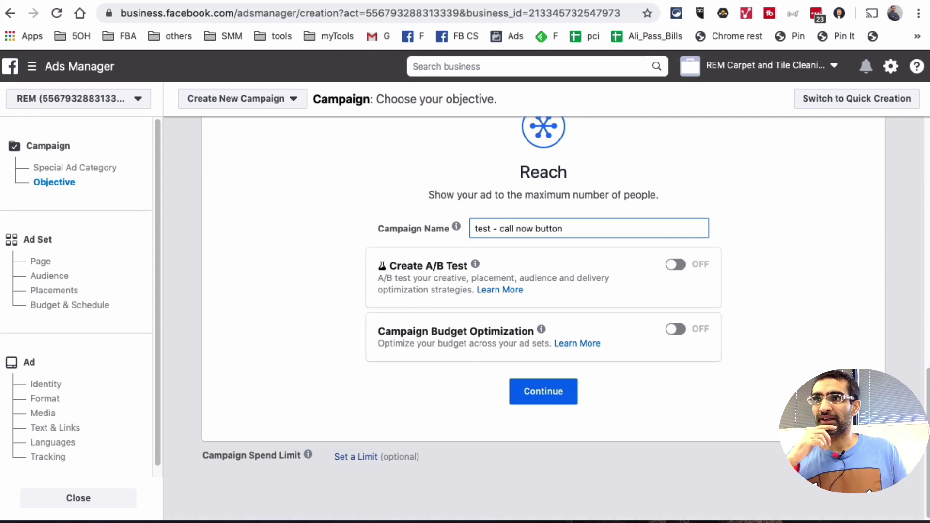
click(584, 393)
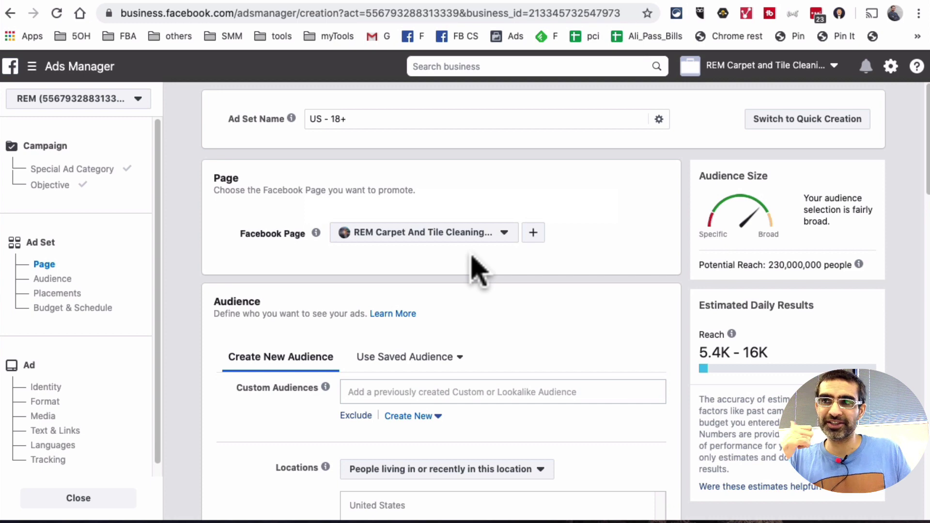
Replace the United States location with Dallas, Texas at a 10-mile radius
scroll(484, 262, down, 5)
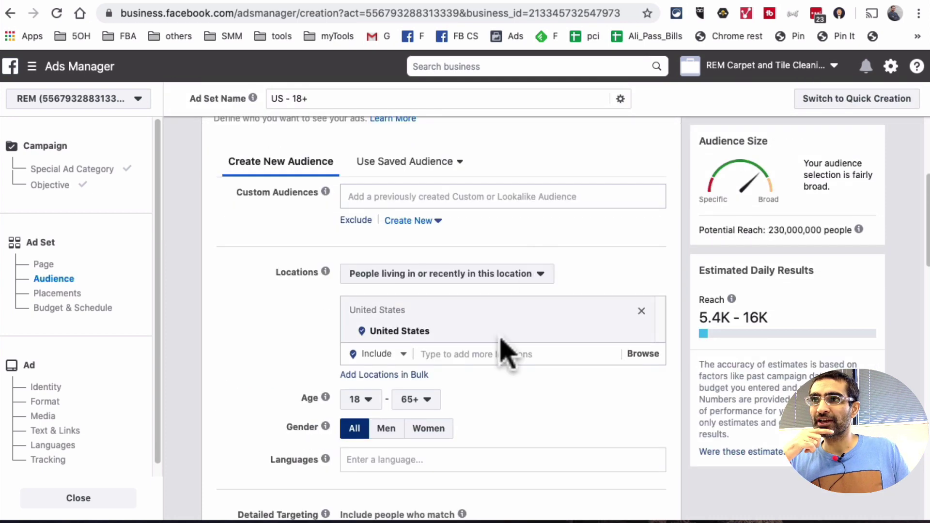
click(497, 345)
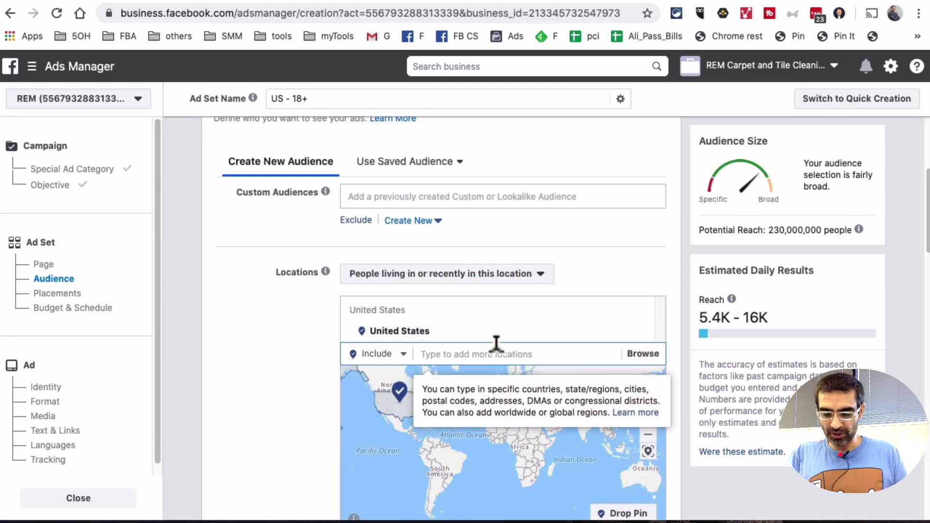
text(dallas,)
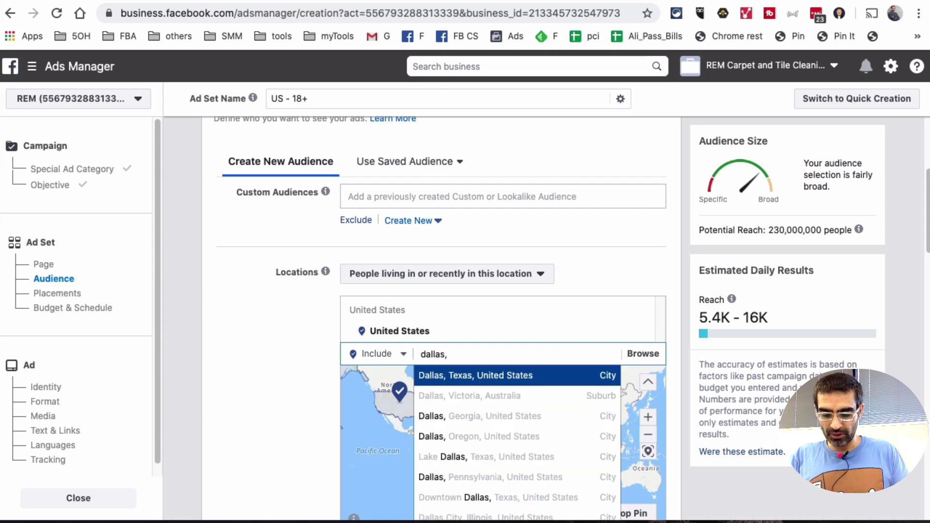
click(490, 380)
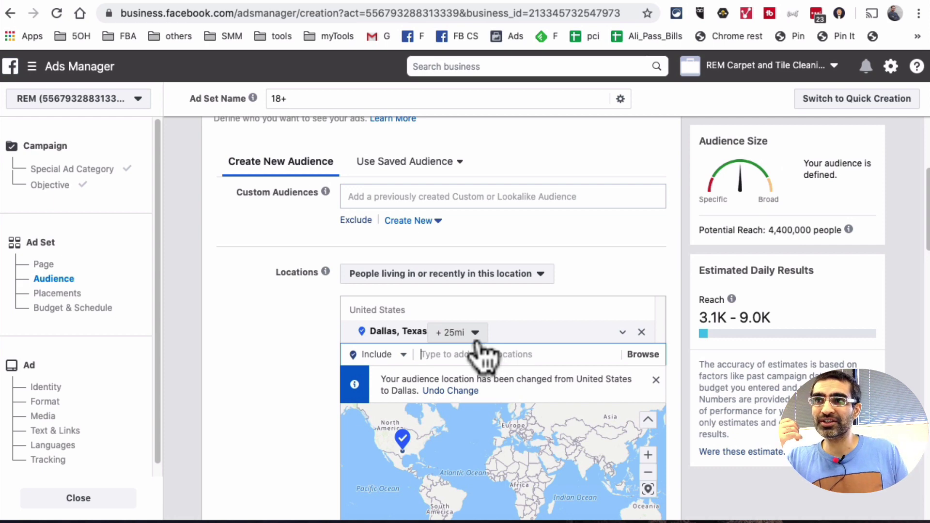
click(476, 333)
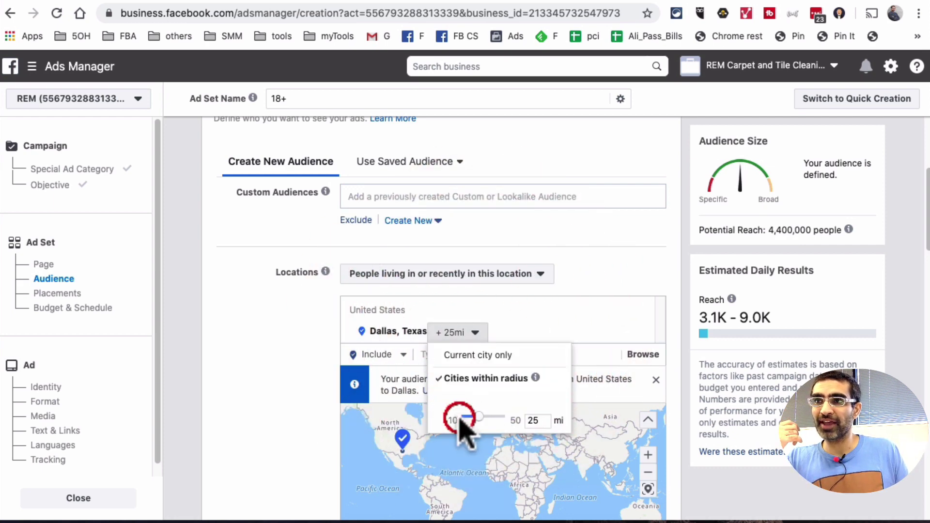
drag(479, 418, 462, 416)
click(243, 208)
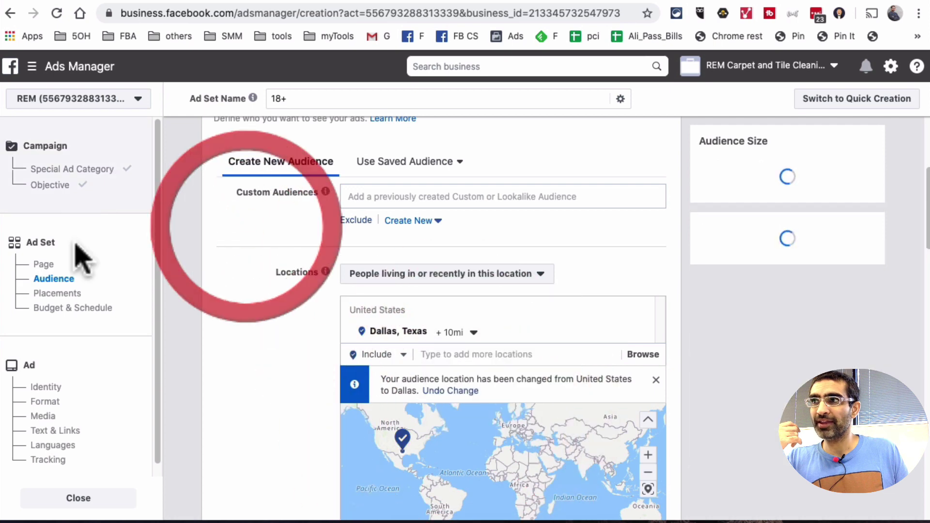
Scroll to Budget & Schedule and enter a $10.00 daily budget
scroll(358, 330, down, 10)
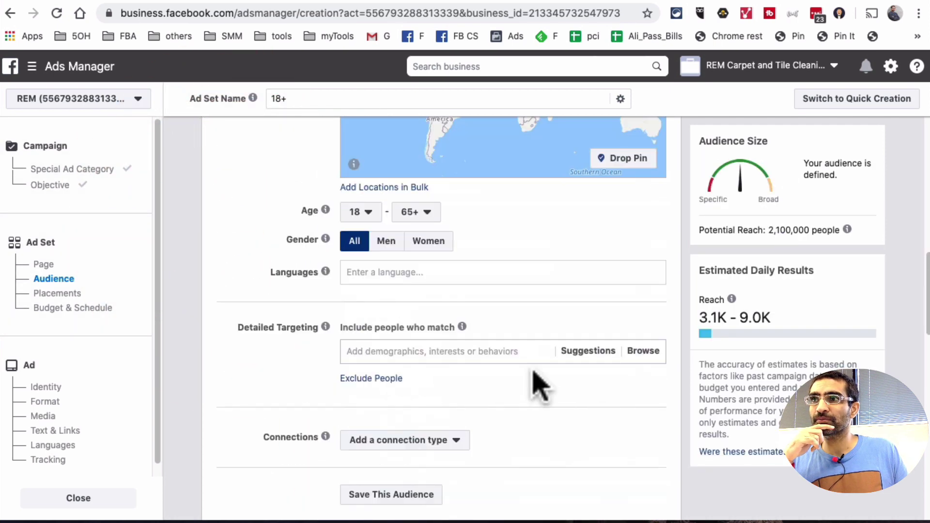
scroll(536, 384, down, 6)
scroll(536, 384, down, 6)
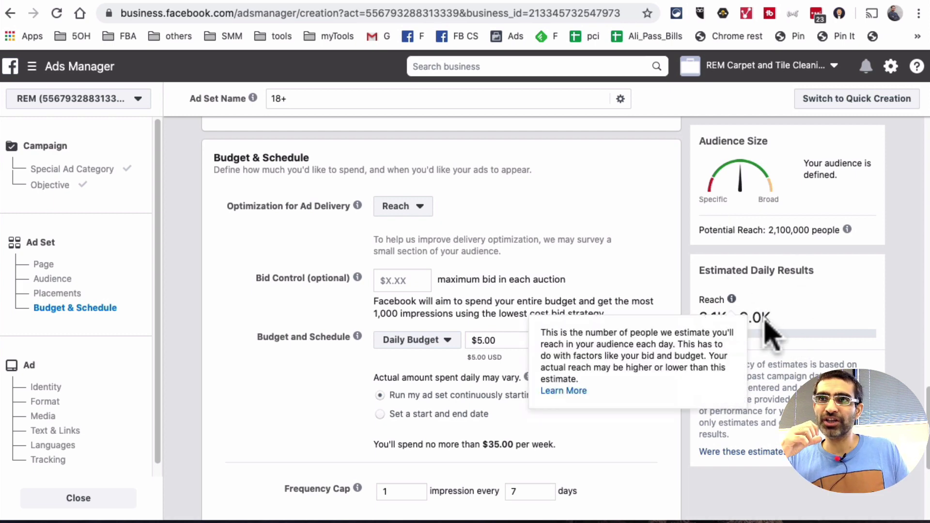
click(504, 339)
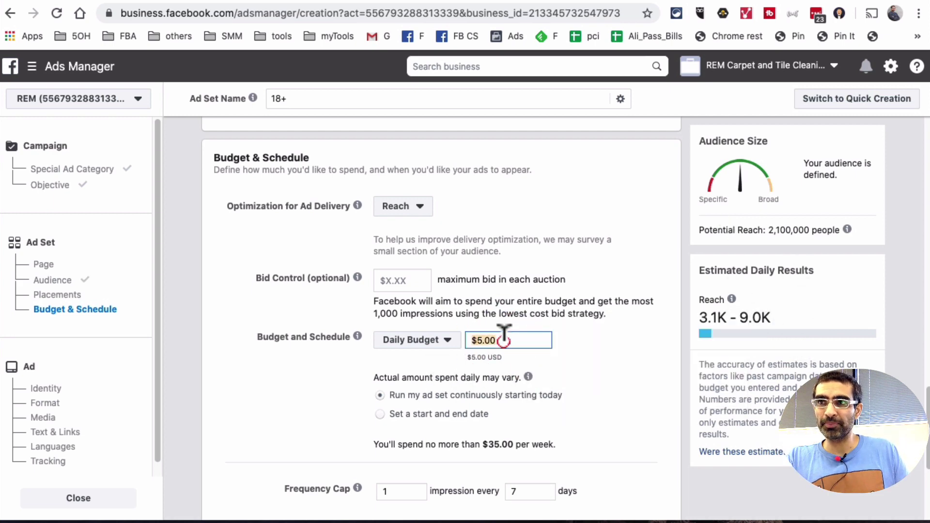
key(super+a)
text(10)
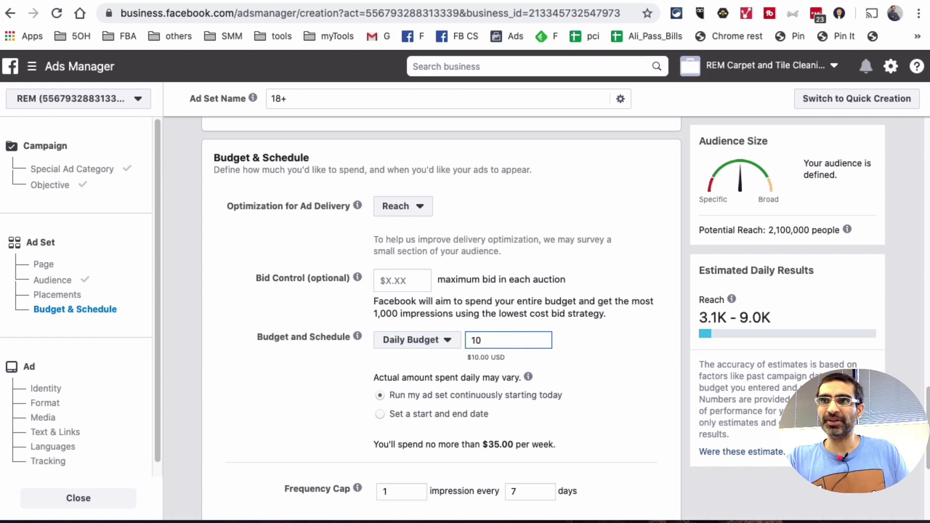
click(354, 368)
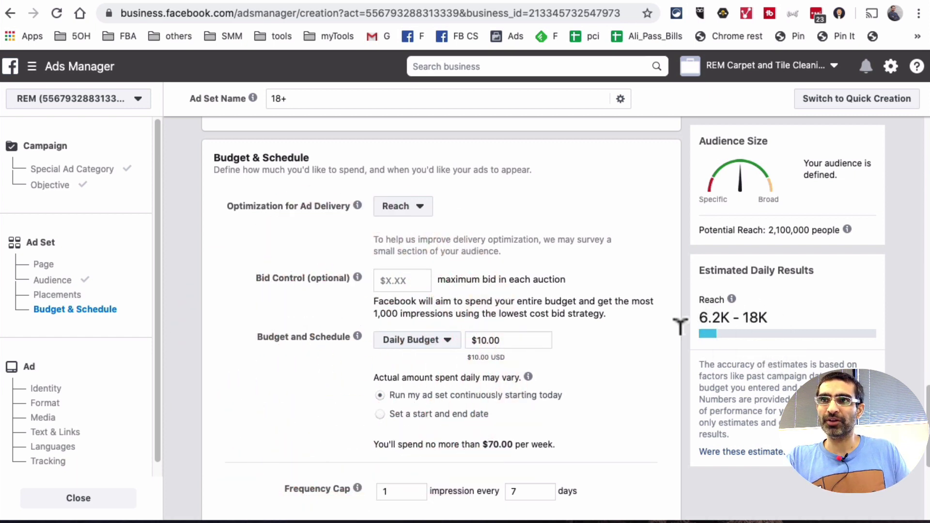
Change the daily budget to $2.00
click(516, 332)
double_click(517, 332)
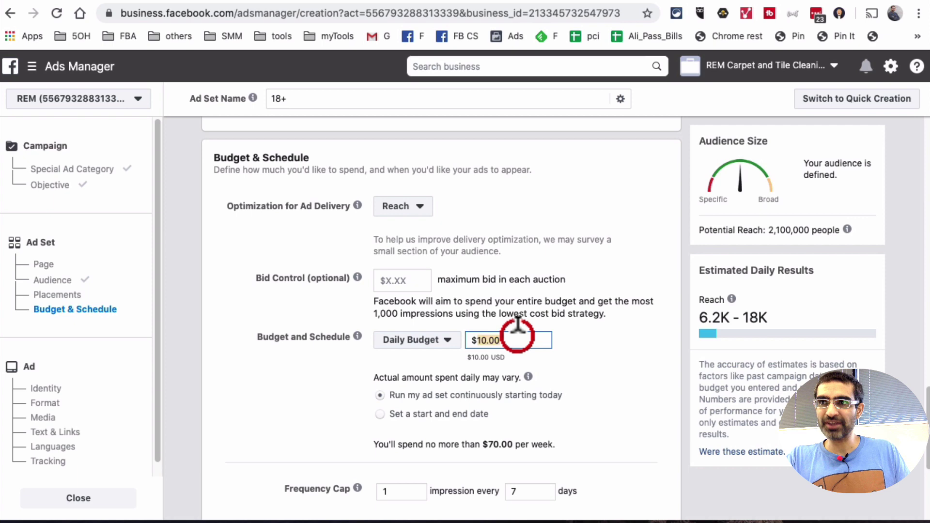
text(2)
click(637, 363)
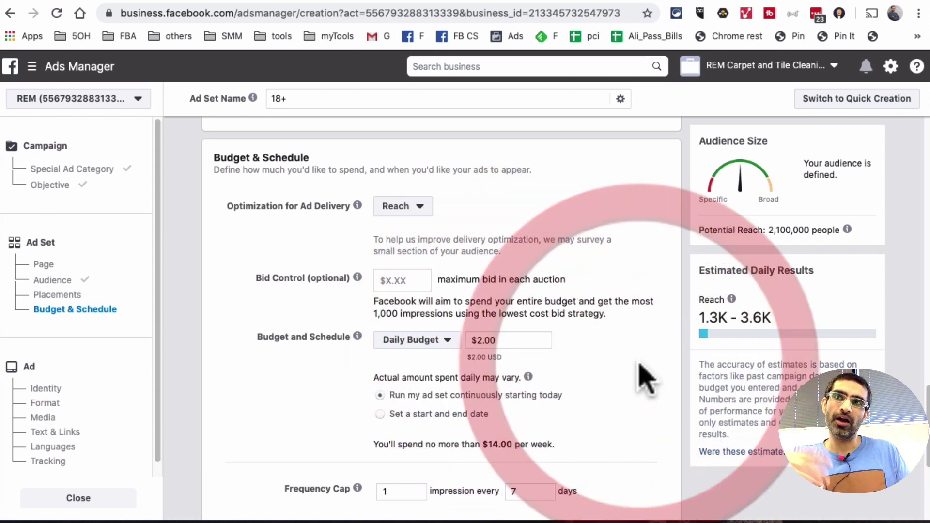
scroll(659, 405, down, 4)
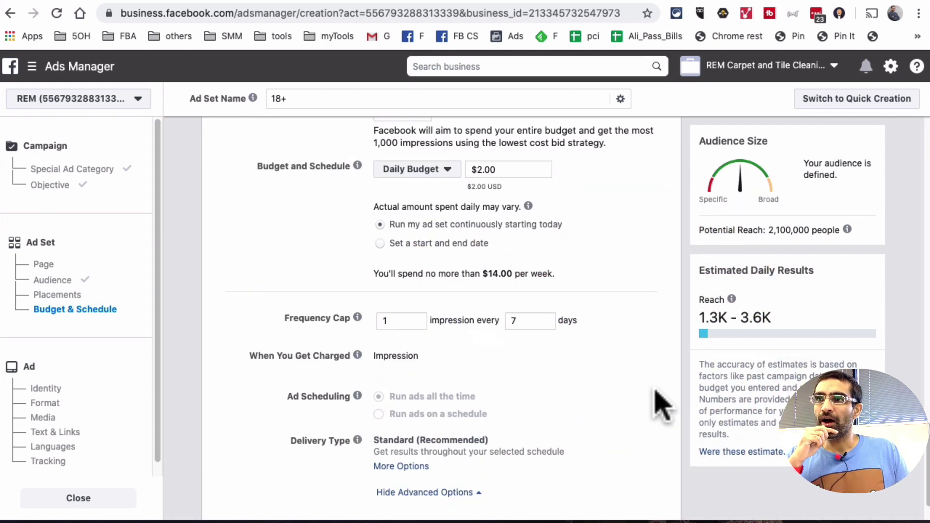
scroll(662, 405, down, 2)
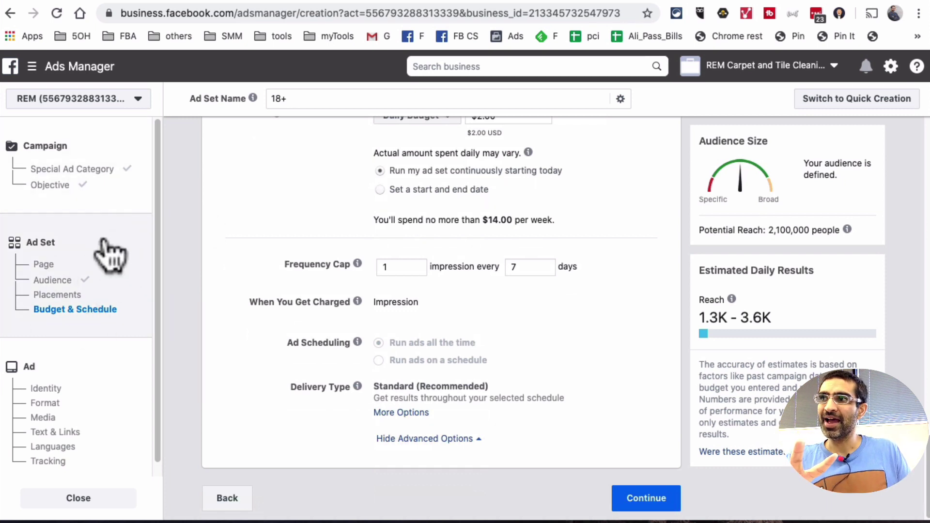
Continue to the ad level and select the business's Instagram account as the ad's identity
click(649, 499)
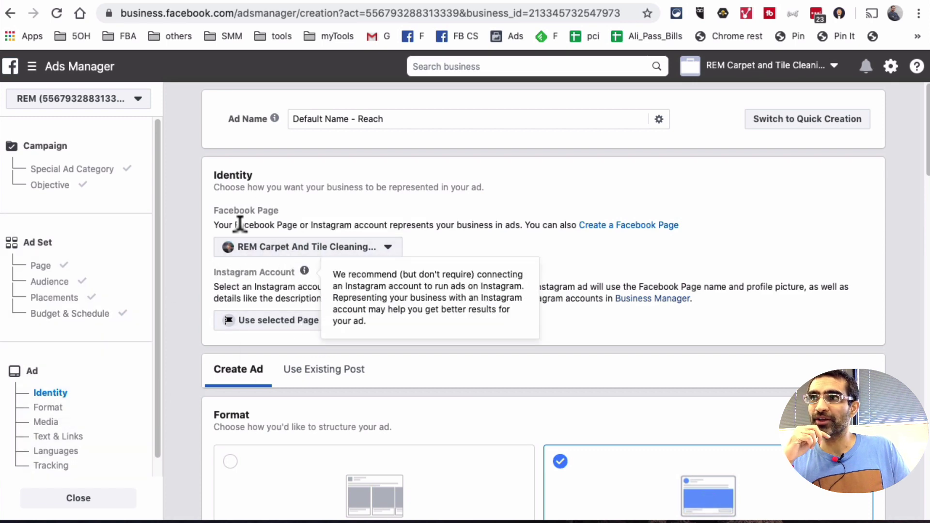
click(279, 320)
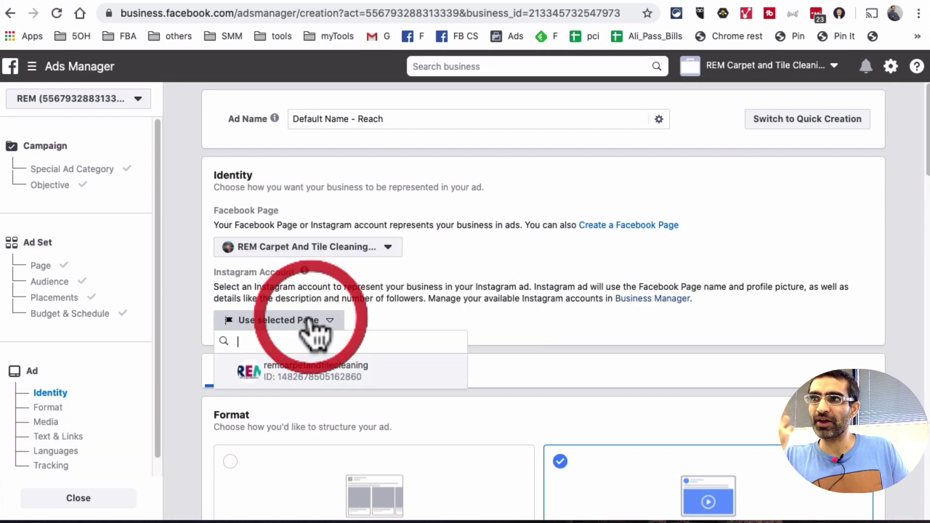
click(308, 364)
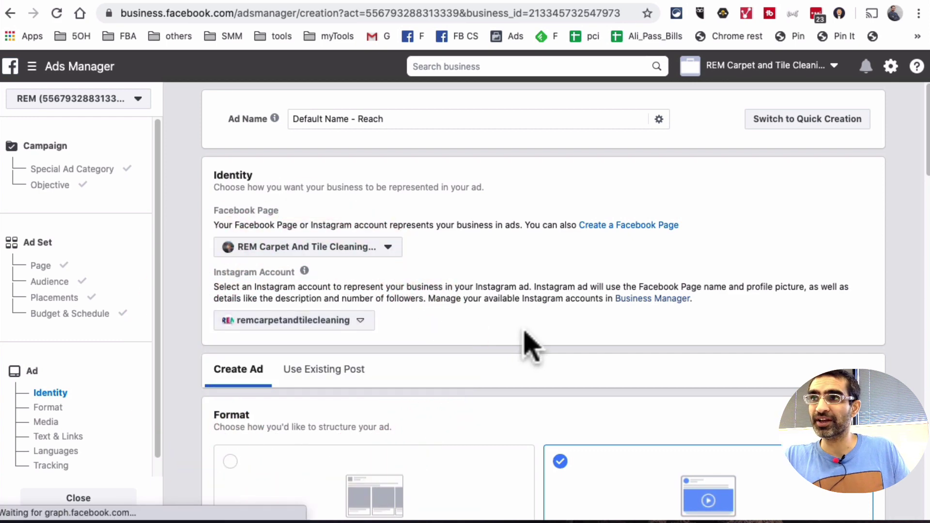
scroll(525, 339, down, 5)
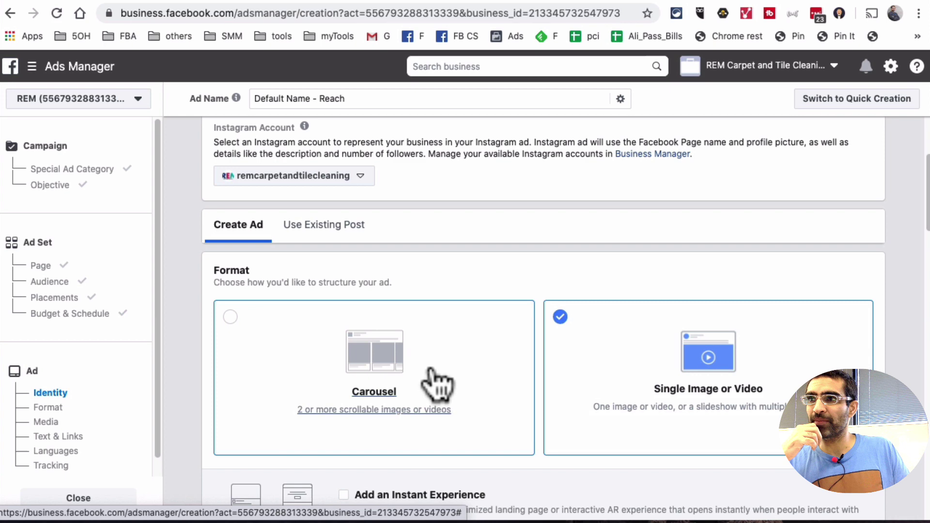
Scroll past Format and Media to the Text & Links section and Mobile News Feed preview
scroll(475, 373, down, 3)
scroll(516, 361, down, 10)
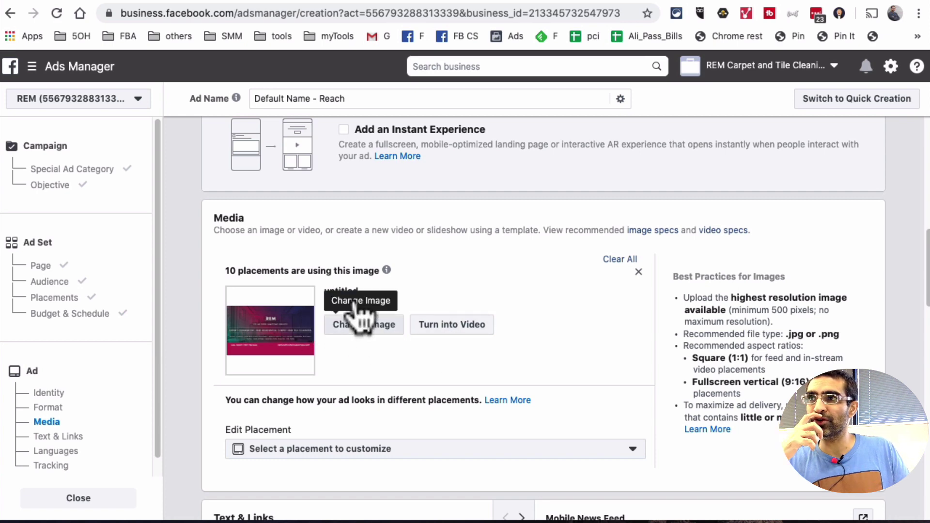
scroll(410, 362, down, 5)
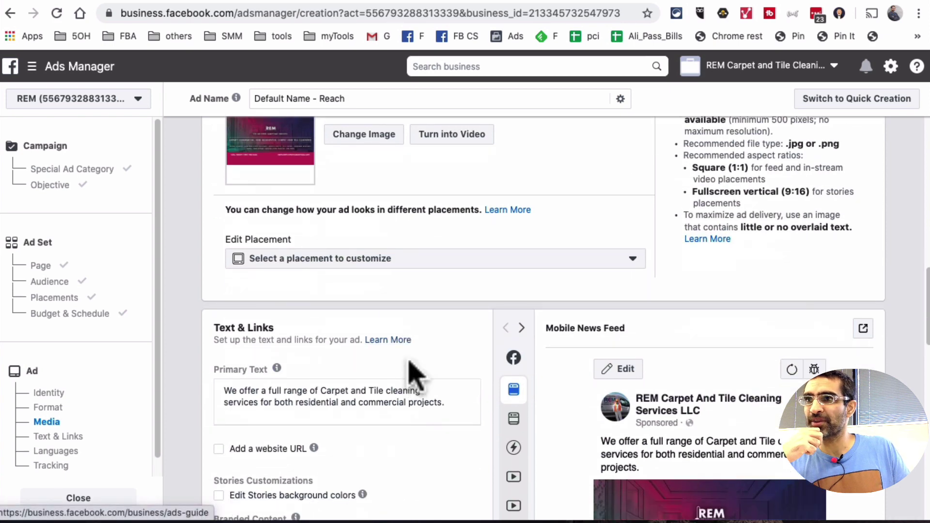
scroll(410, 374, down, 3)
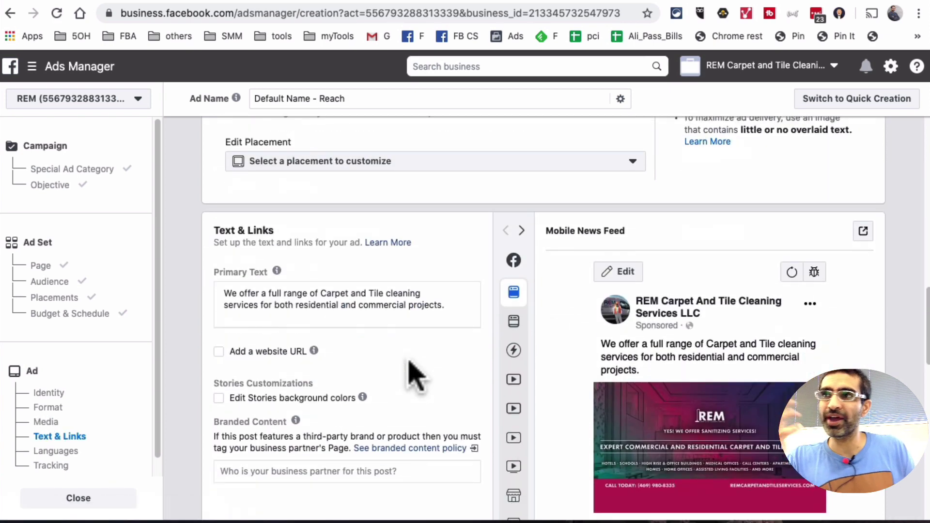
mouse_move(314, 350)
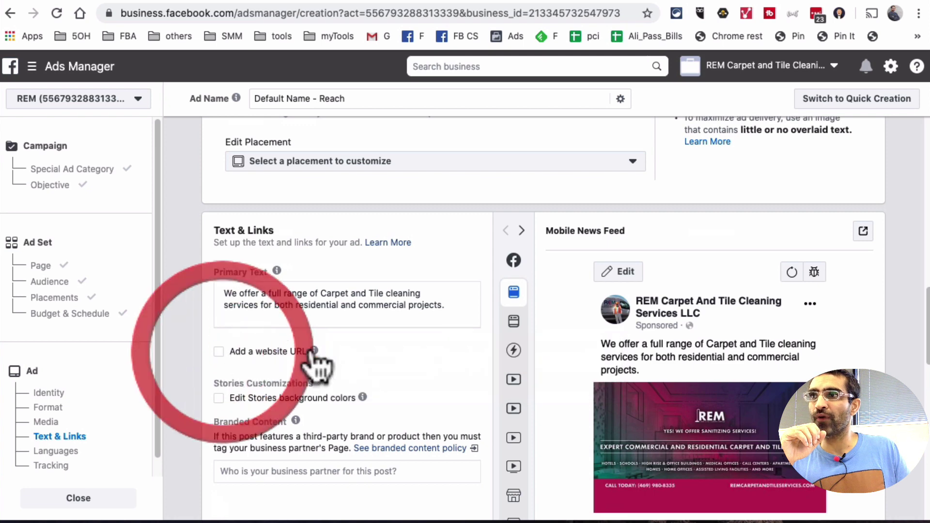
click(313, 351)
scroll(271, 339, down, 1)
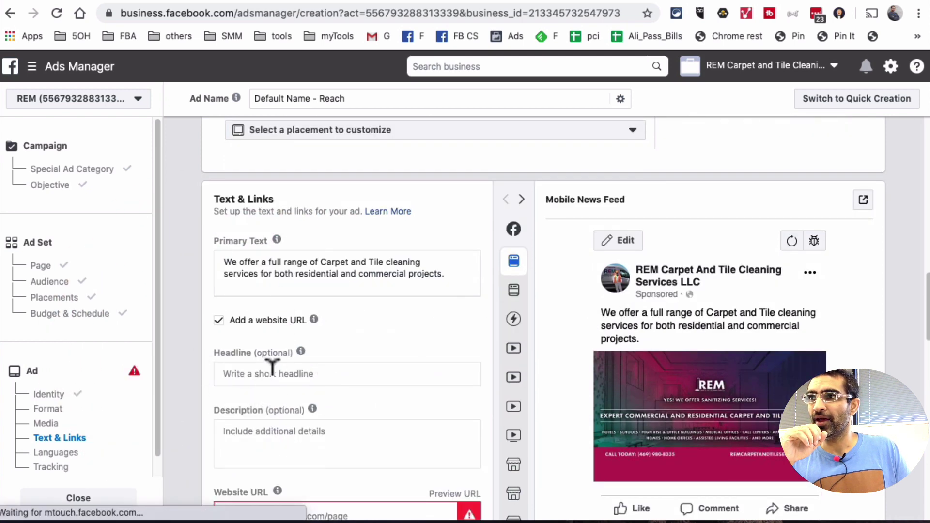
scroll(272, 370, down, 3)
click(364, 385)
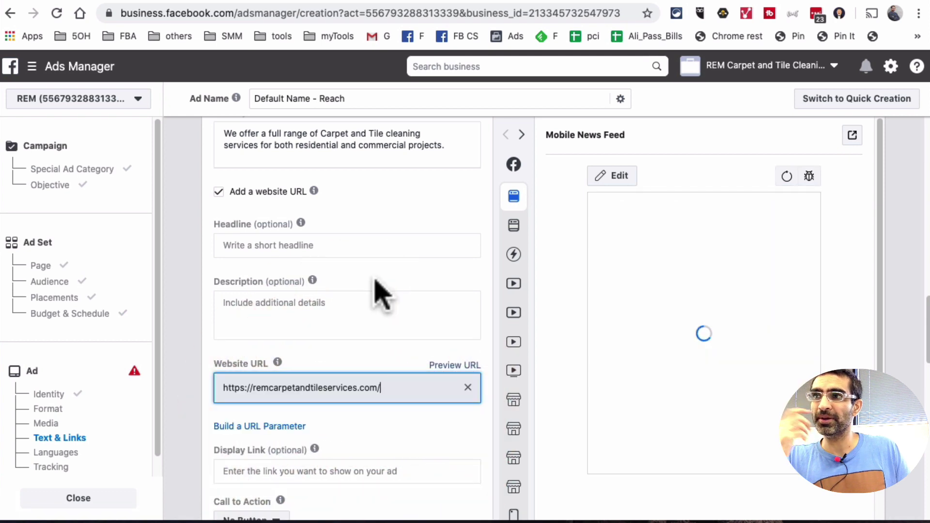
scroll(386, 297, down, 2)
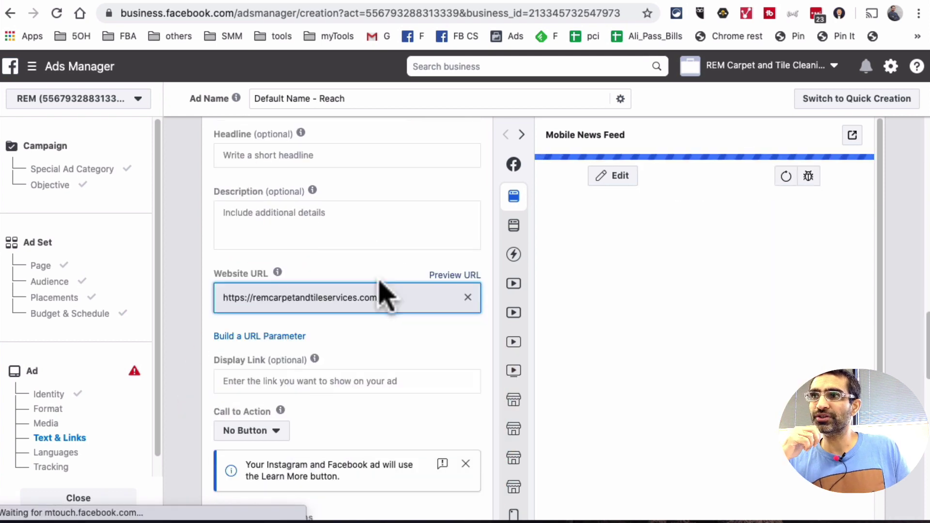
scroll(381, 283, down, 6)
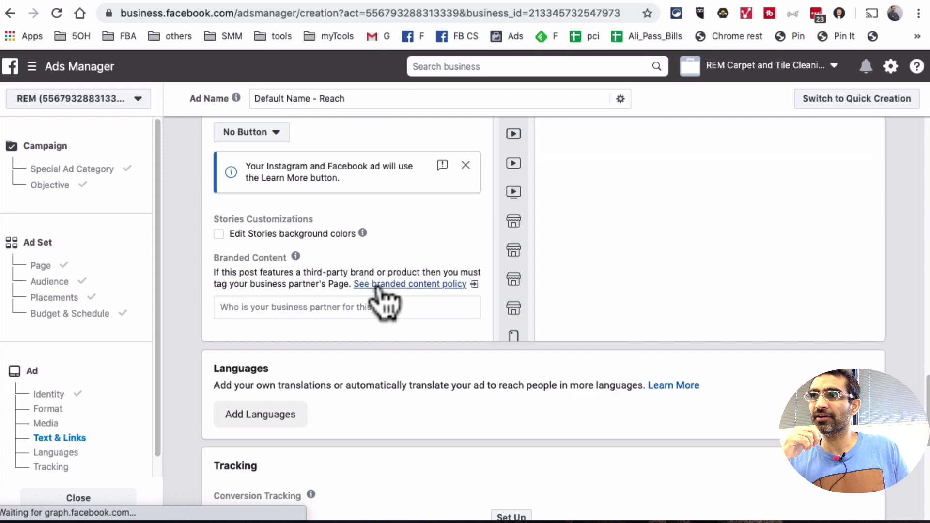
scroll(385, 258, up, 1)
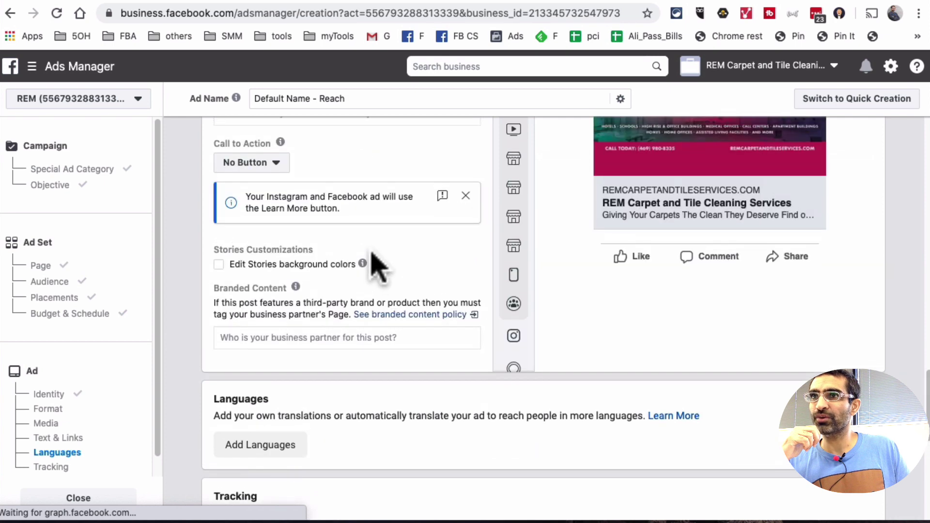
scroll(716, 353, up, 1)
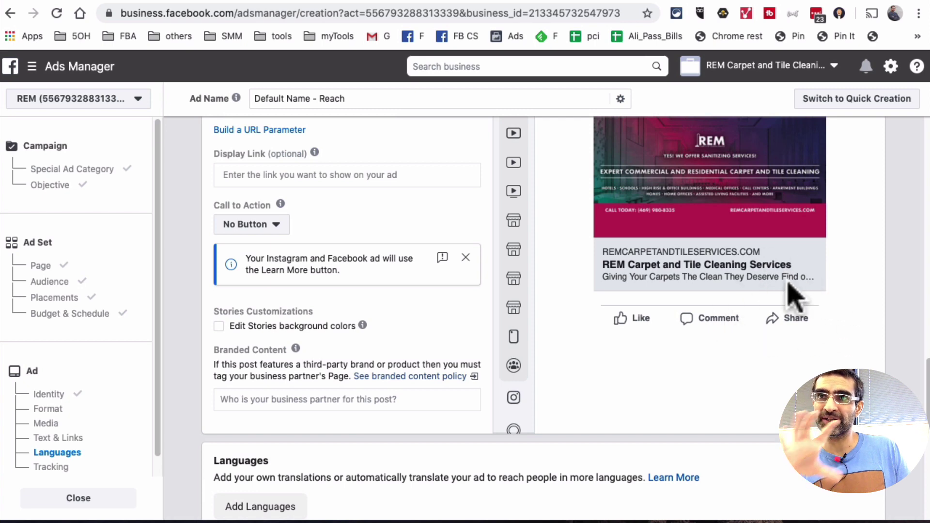
scroll(766, 312, up, 1)
scroll(766, 312, up, 1)
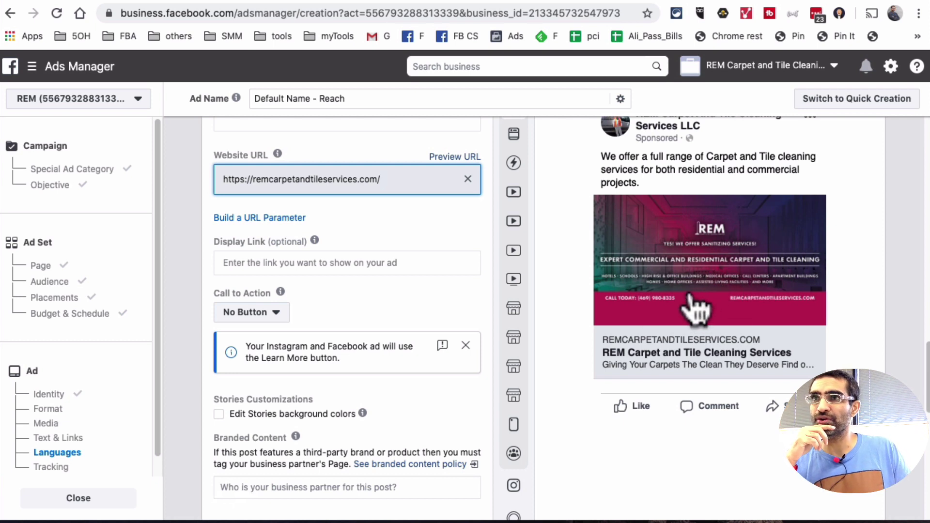
Set the call-to-action button to Call Now and paste the business phone number
click(262, 313)
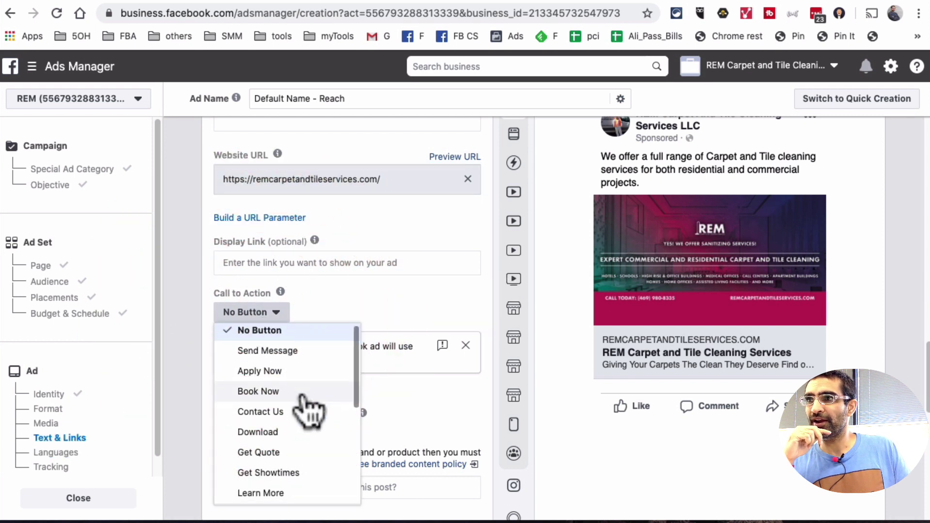
scroll(306, 406, down, 1)
scroll(305, 404, down, 6)
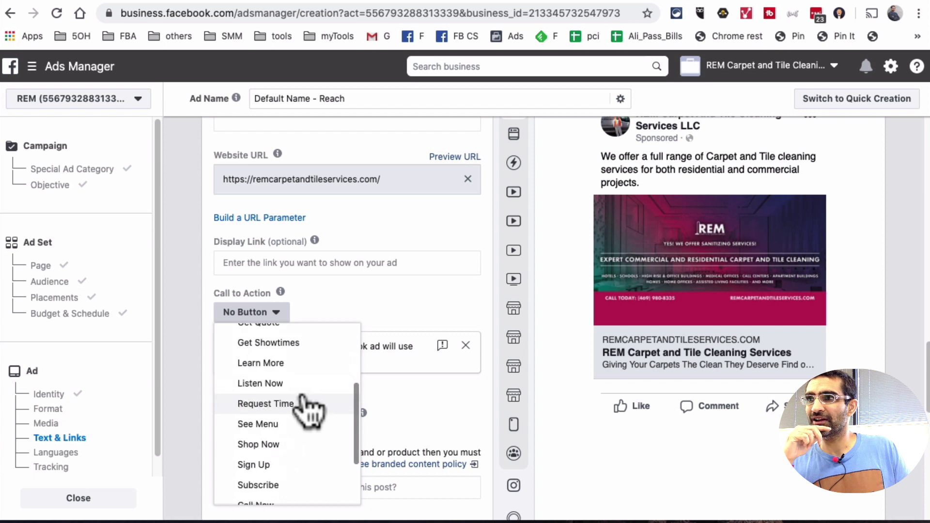
scroll(305, 406, down, 2)
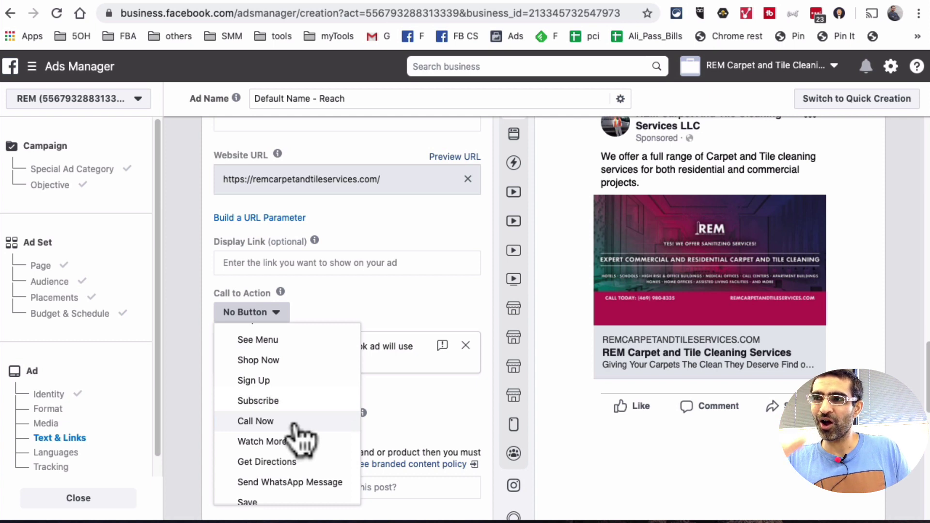
click(293, 423)
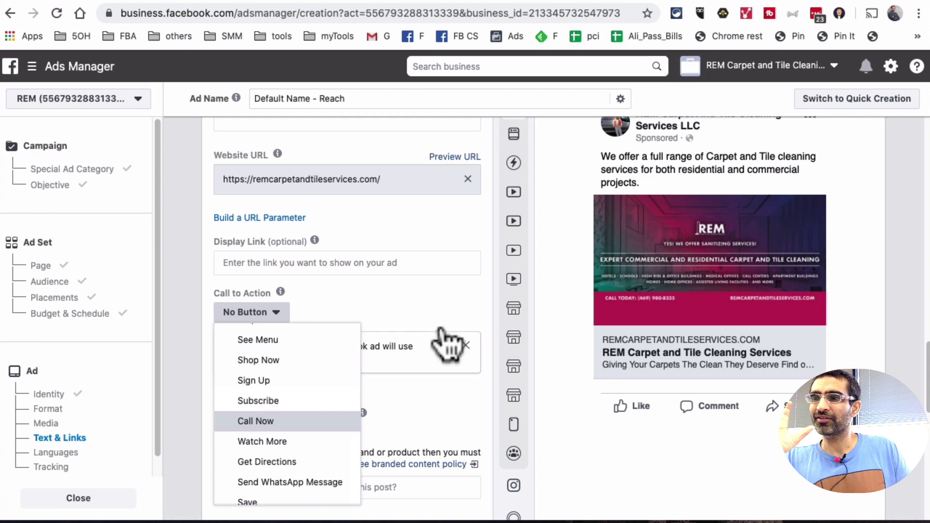
click(317, 418)
click(326, 371)
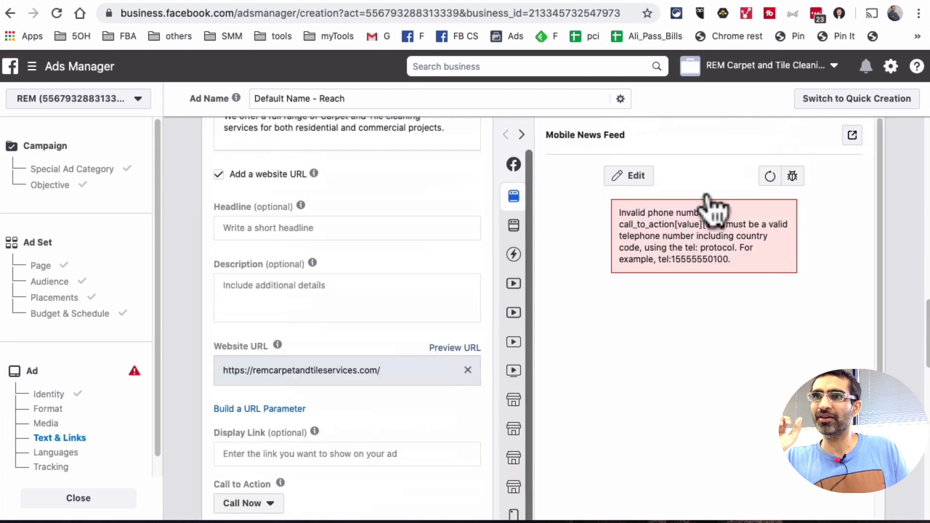
click(771, 176)
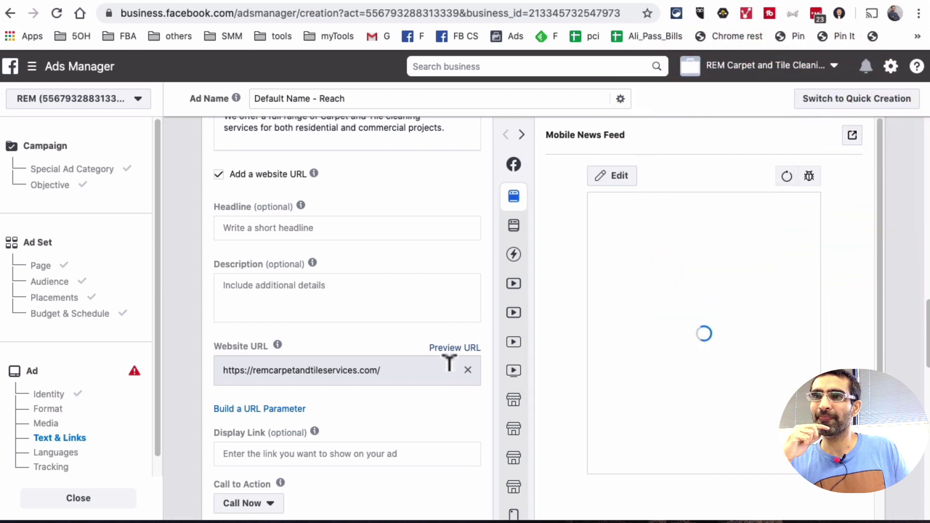
click(786, 176)
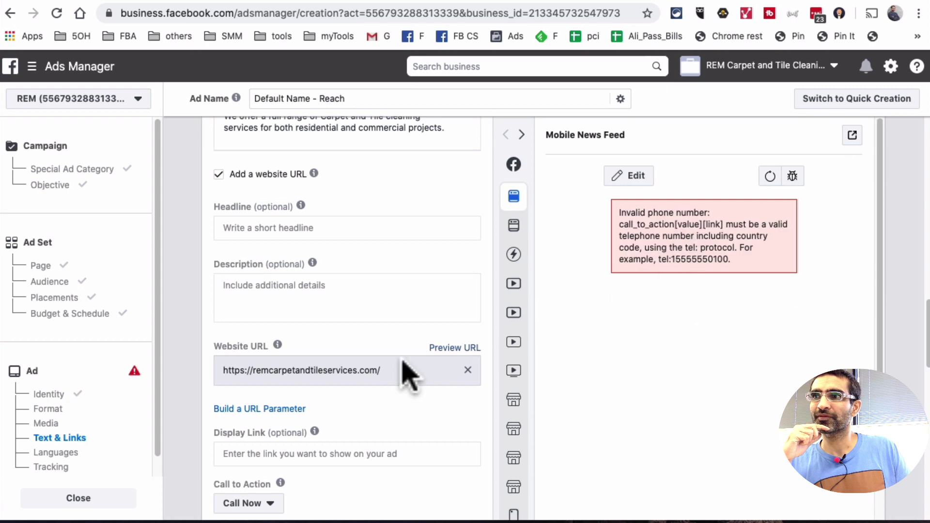
scroll(357, 370, down, 12)
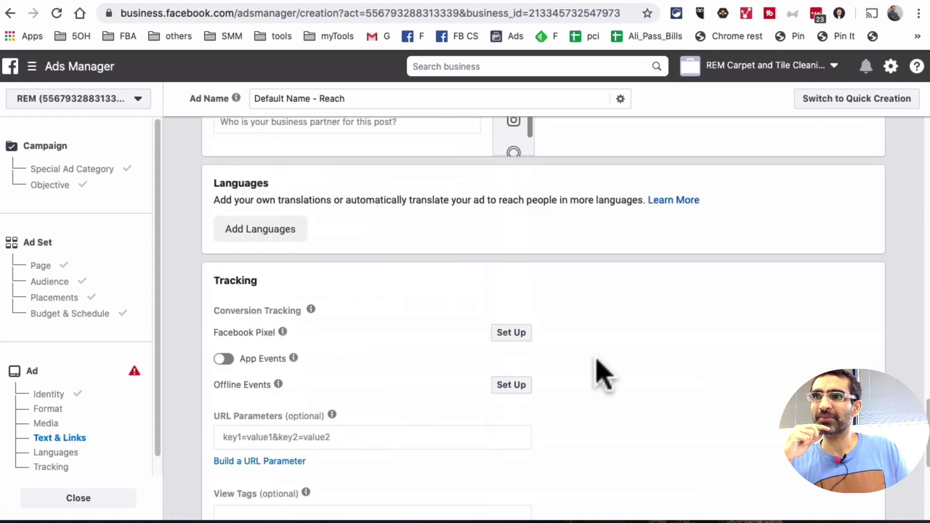
scroll(781, 318, up, 10)
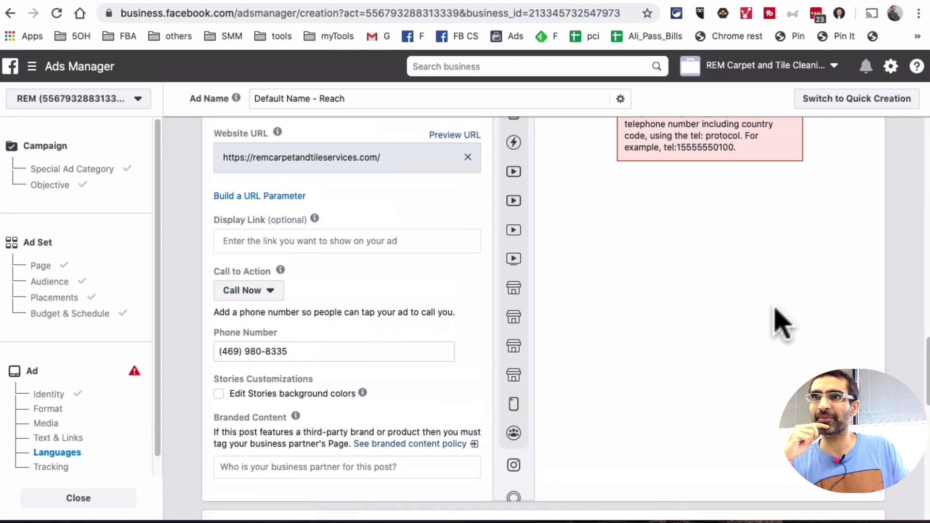
scroll(781, 319, up, 10)
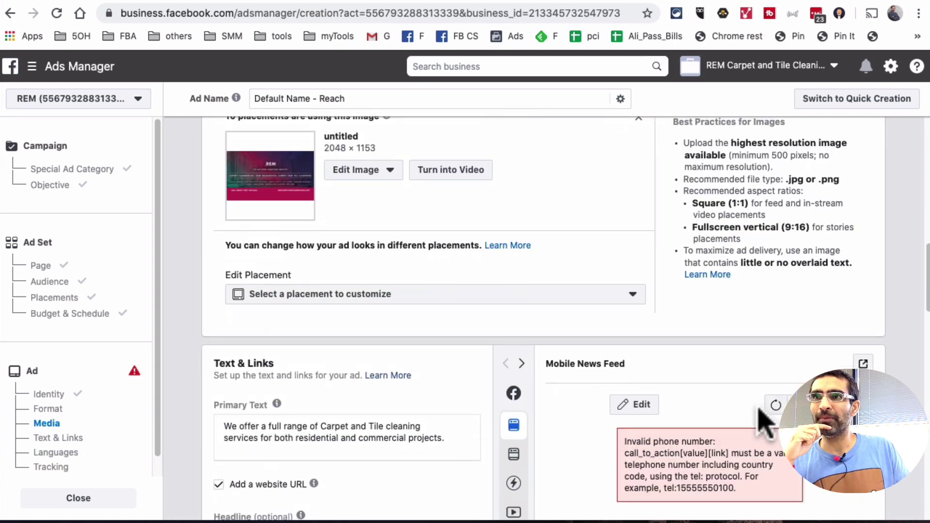
scroll(564, 425, down, 8)
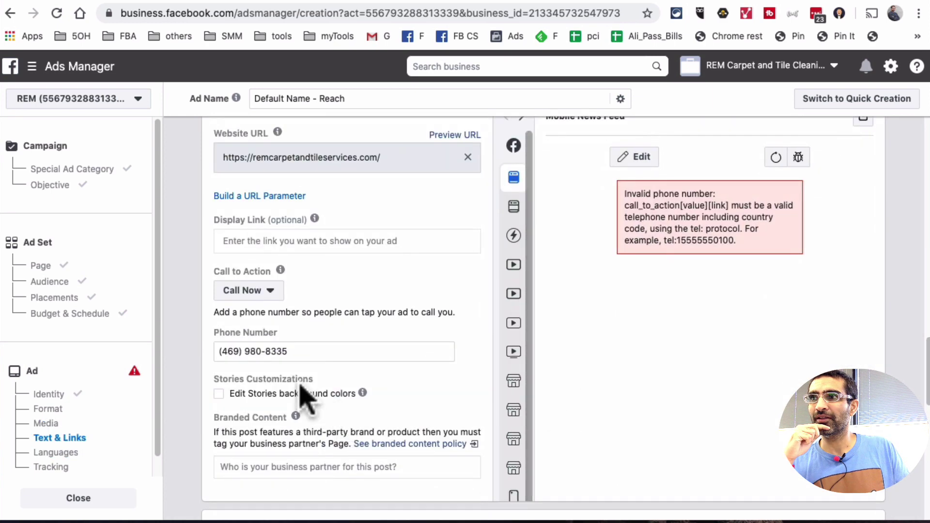
click(252, 290)
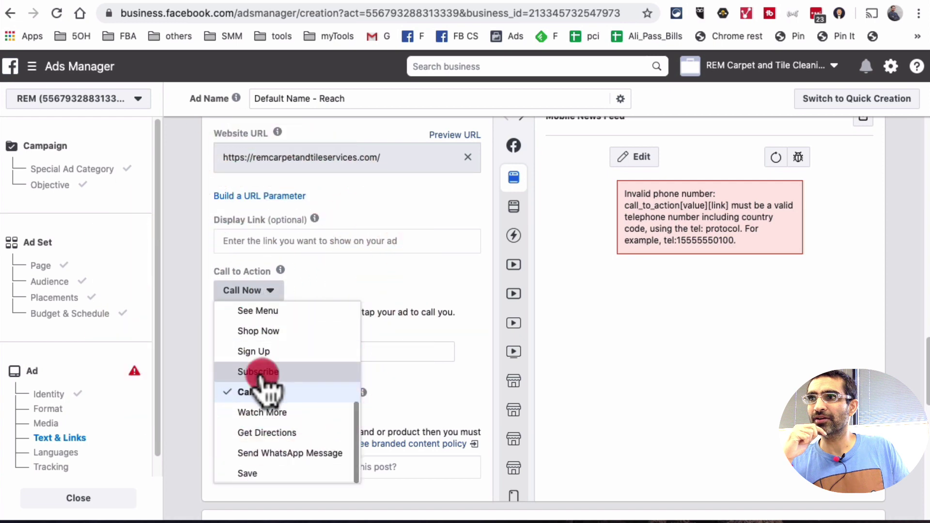
click(261, 372)
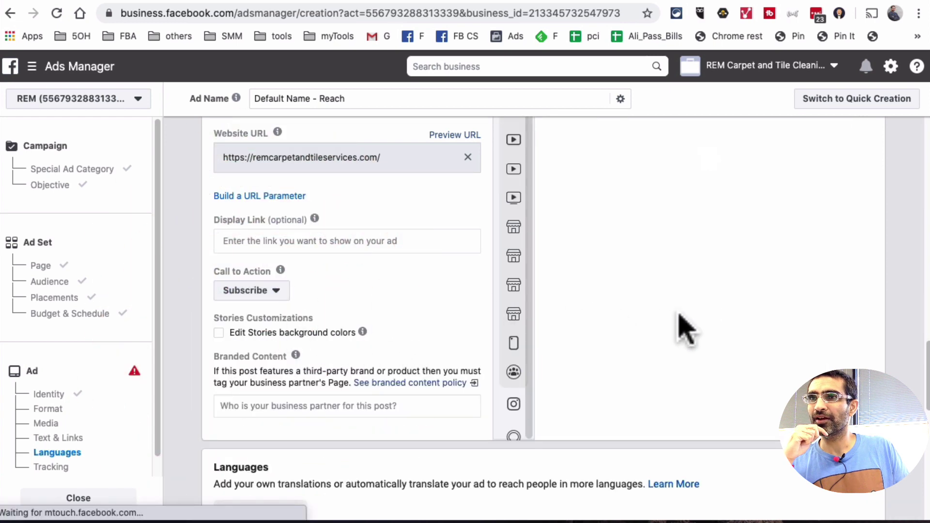
scroll(679, 327, up, 3)
scroll(339, 426, down, 2)
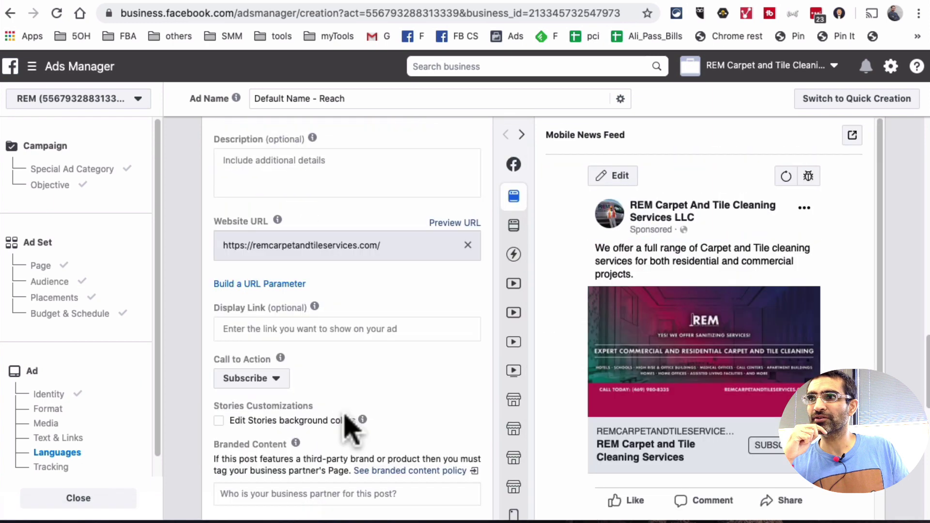
click(280, 380)
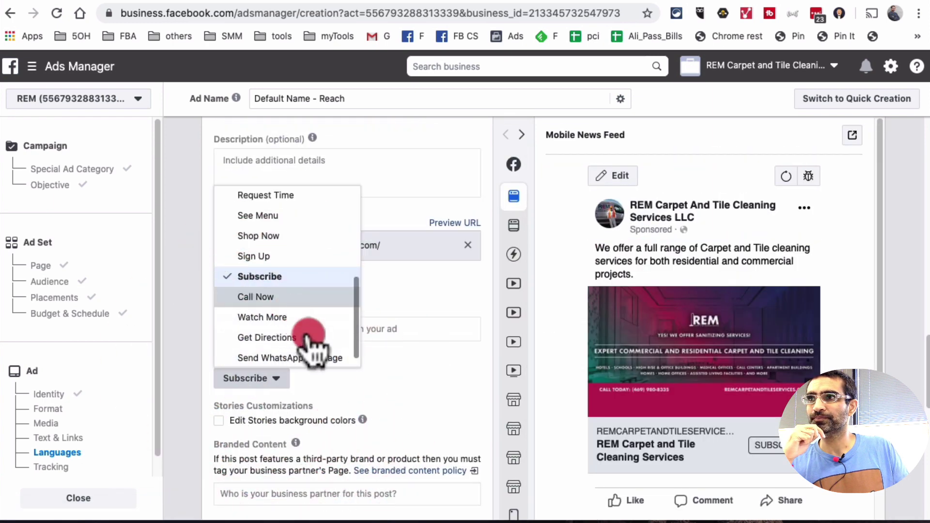
click(334, 376)
key(Return)
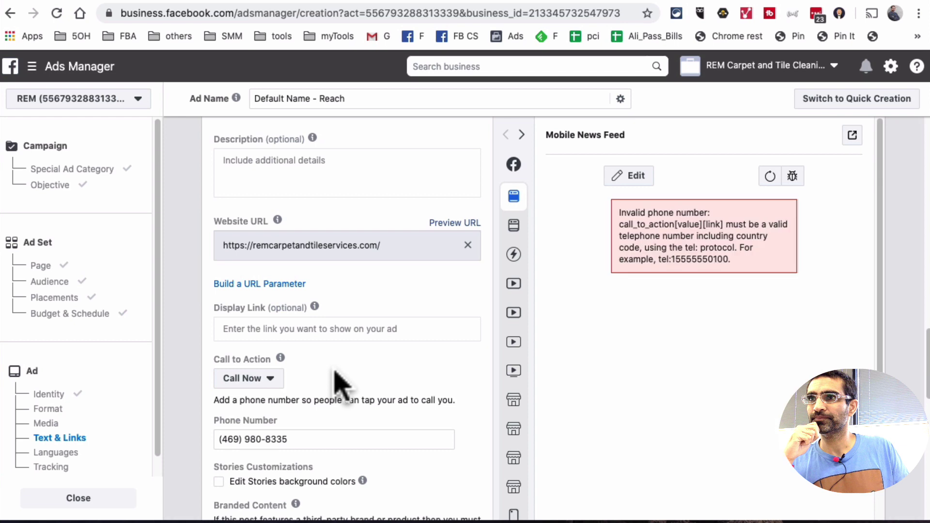
Refresh the preview, then clear and re-paste the business phone number in the Phone Number field
click(770, 176)
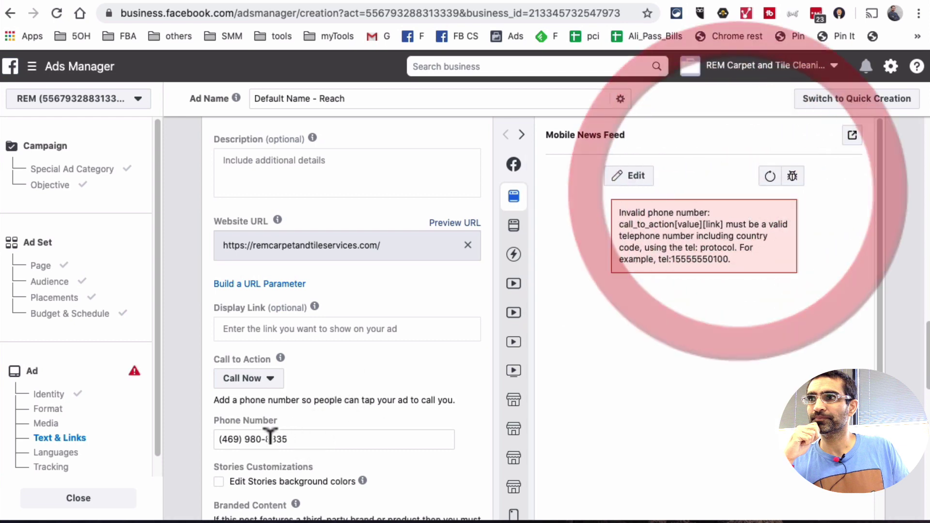
click(368, 442)
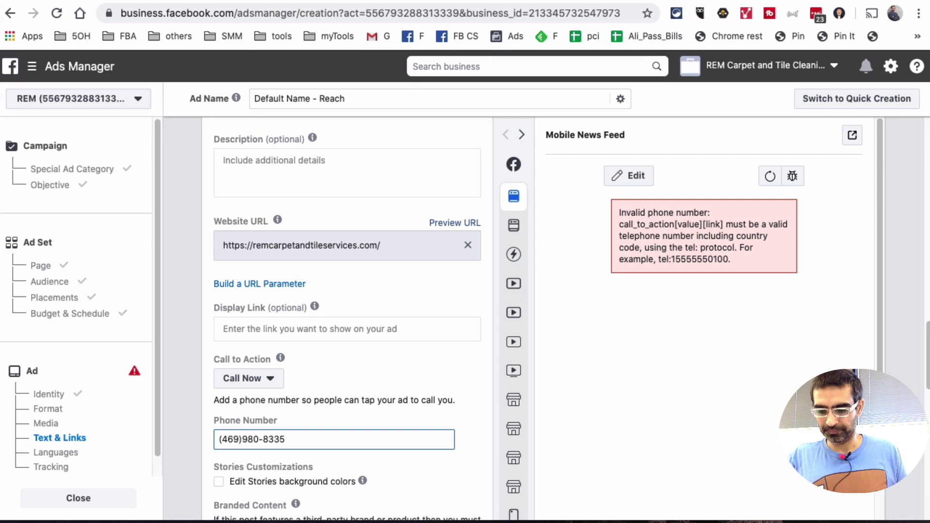
key(super+a)
key(BackSpace)
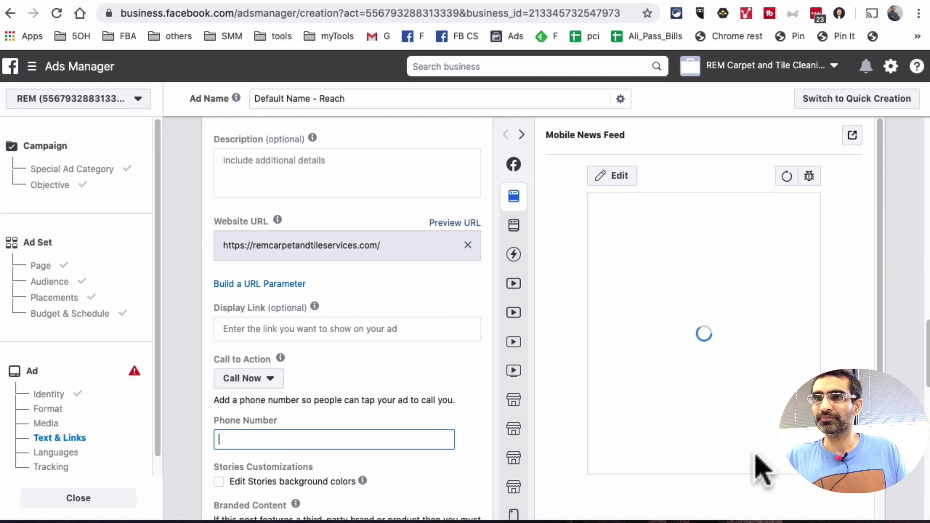
key(Tab)
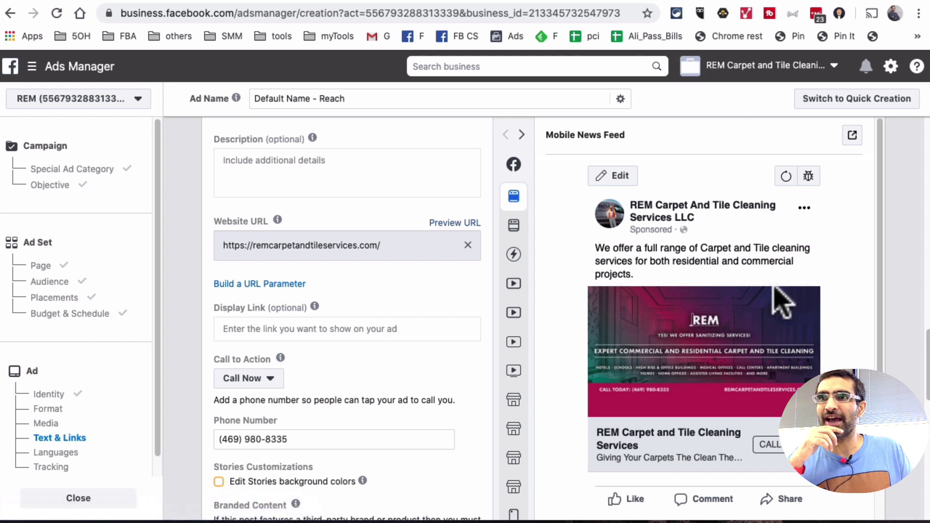
scroll(346, 373, down, 2)
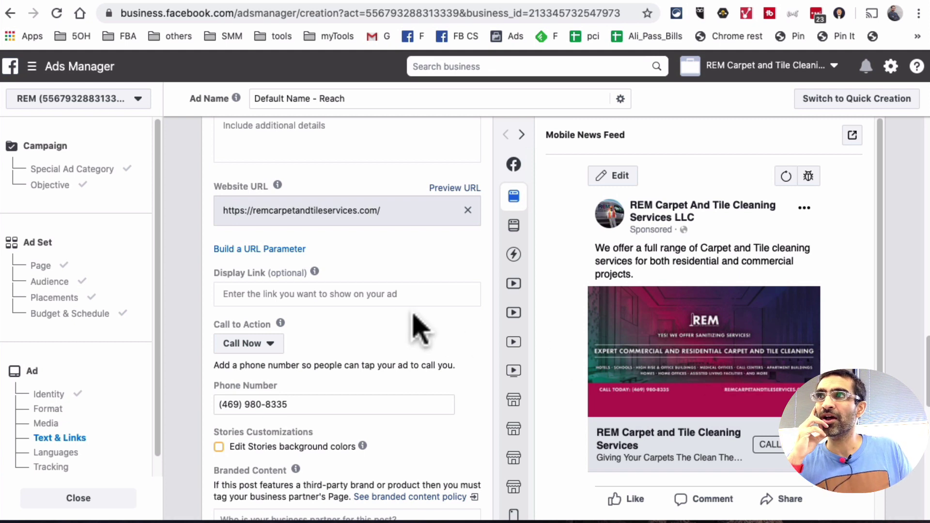
scroll(663, 329, down, 1)
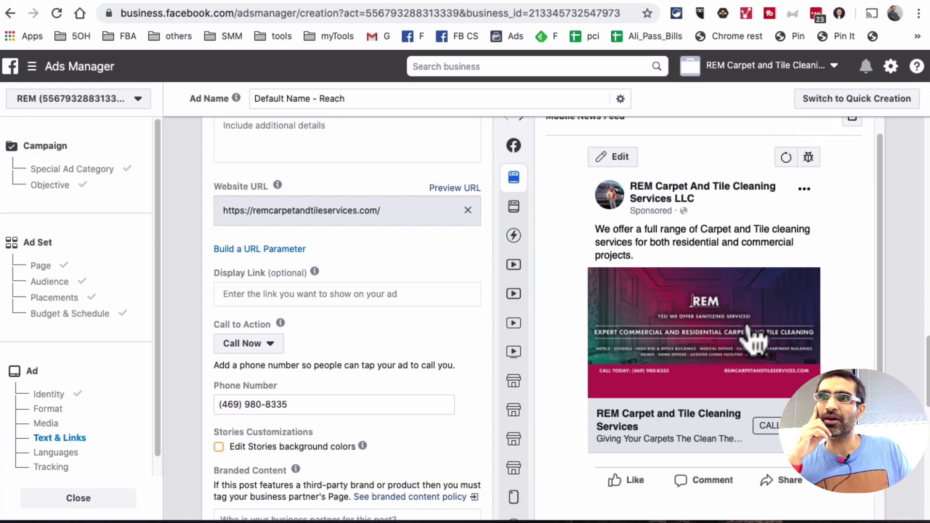
scroll(729, 308, down, 3)
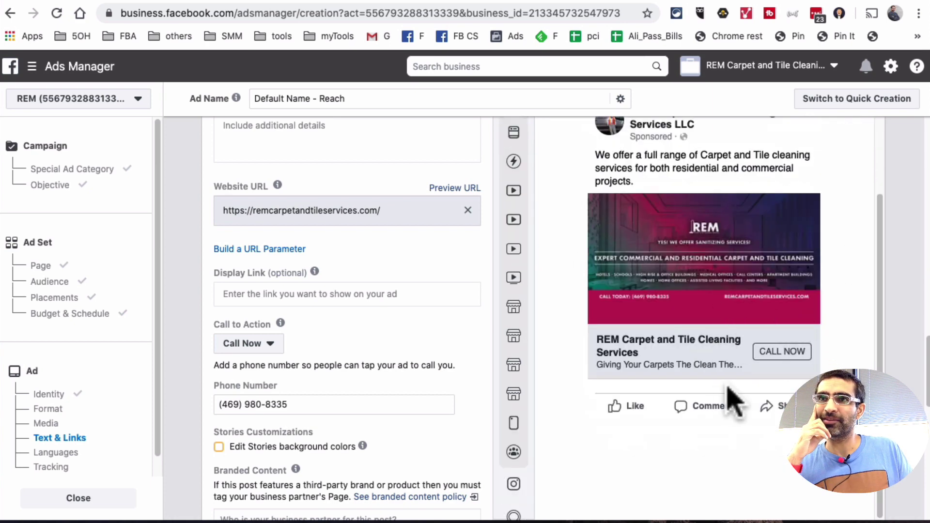